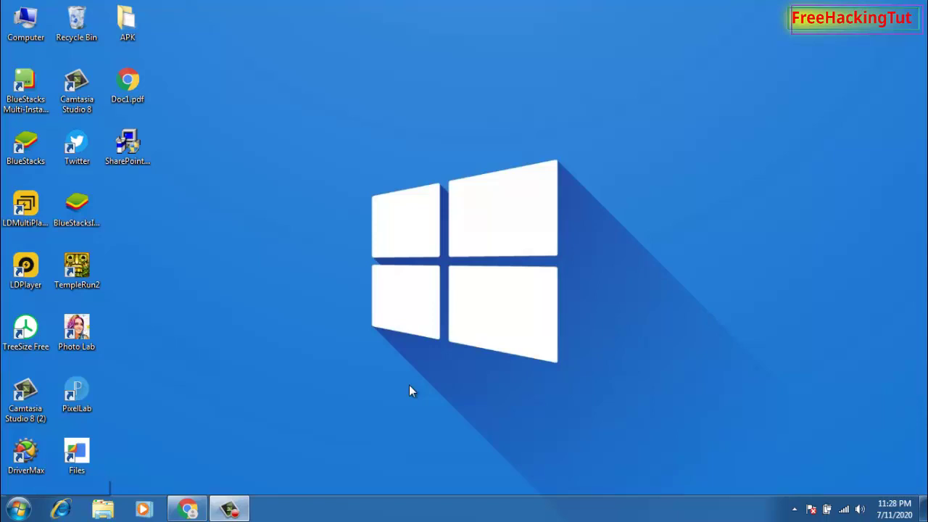
# Search Google in Chrome for 'microsoft Share point designer 2010'.
pyautogui.click(187, 509)
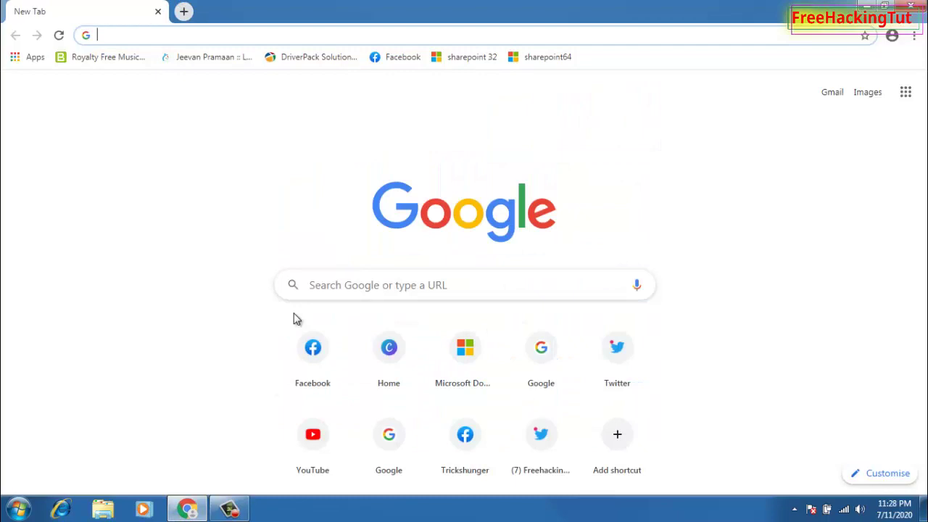
pyautogui.click(427, 287)
pyautogui.write('micr')
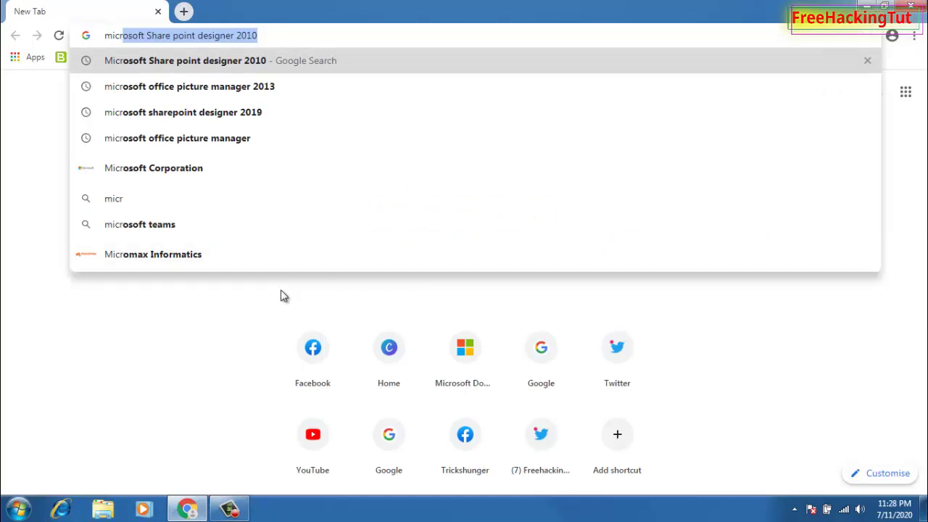
pyautogui.click(219, 342)
pyautogui.click(298, 32)
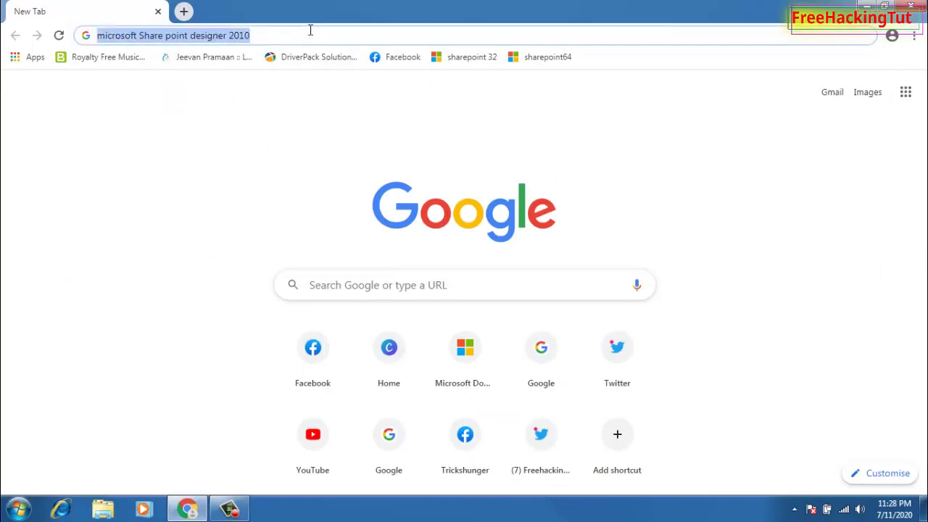
pyautogui.press('Return')
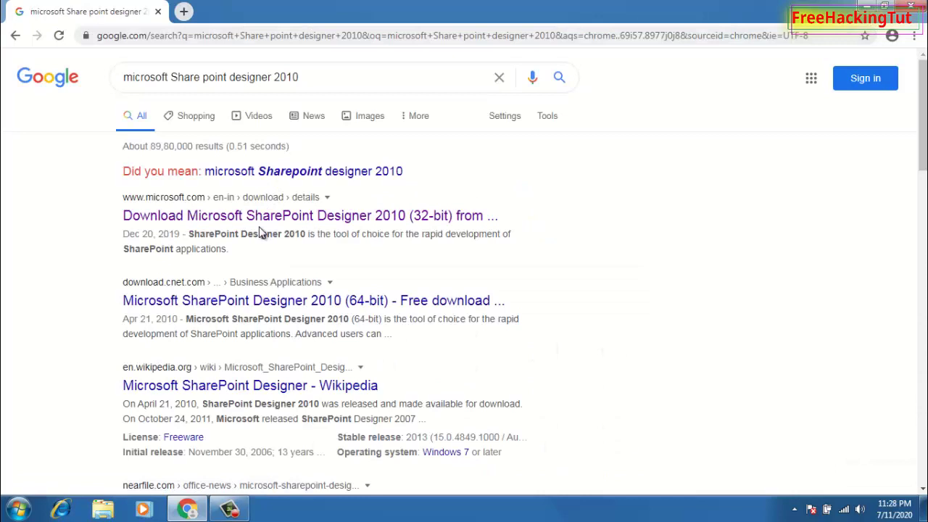
# Open Microsoft's SharePoint Designer 2010 download page and start the 32-bit download.
pyautogui.click(262, 218)
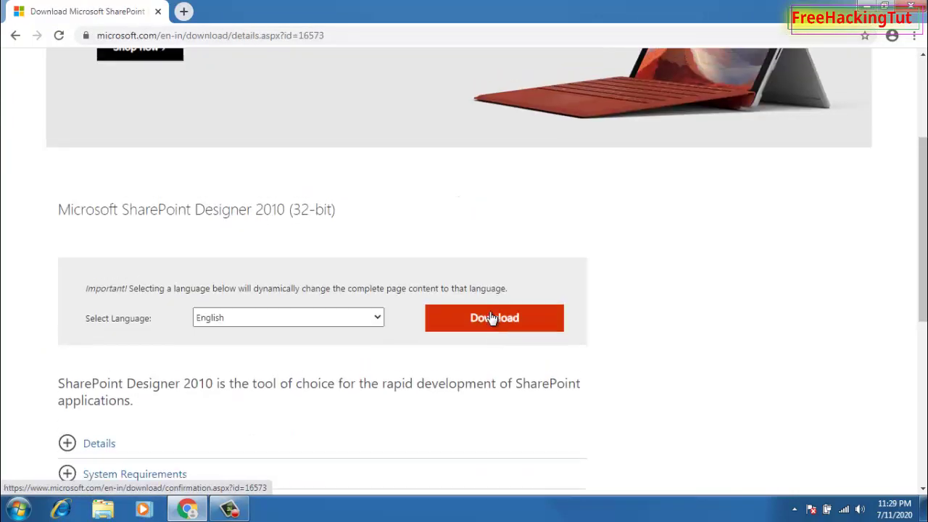
pyautogui.scroll(-4, 493, 319)
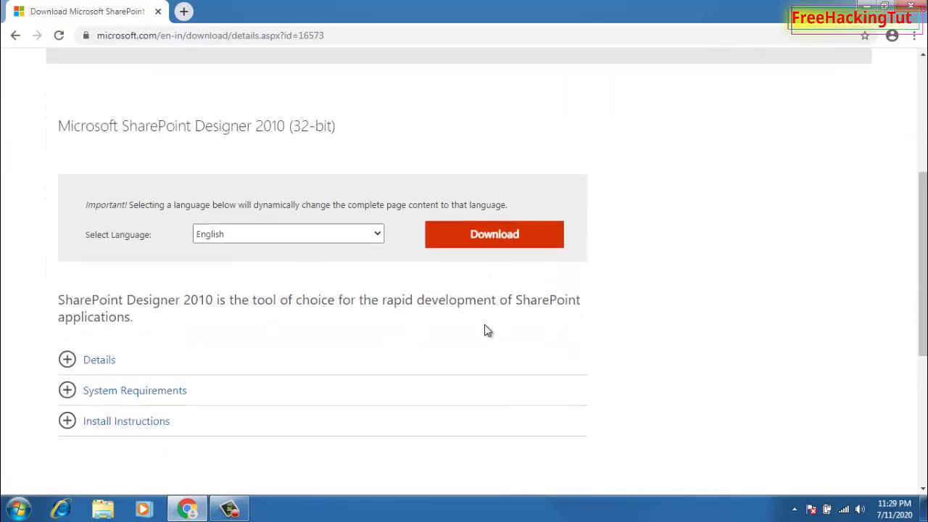
pyautogui.click(496, 239)
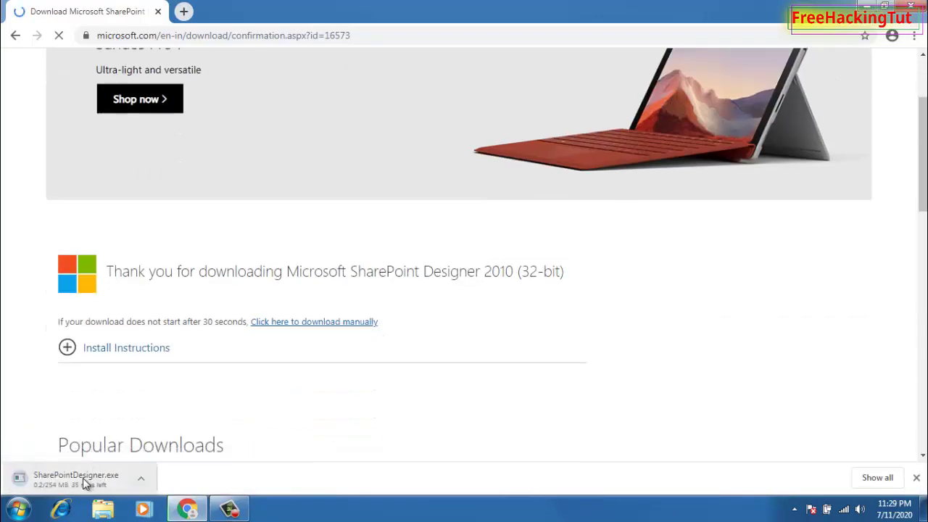
# Cancel the SharePointDesigner.exe download and close Chrome.
pyautogui.rightClick(83, 478)
pyautogui.click(120, 467)
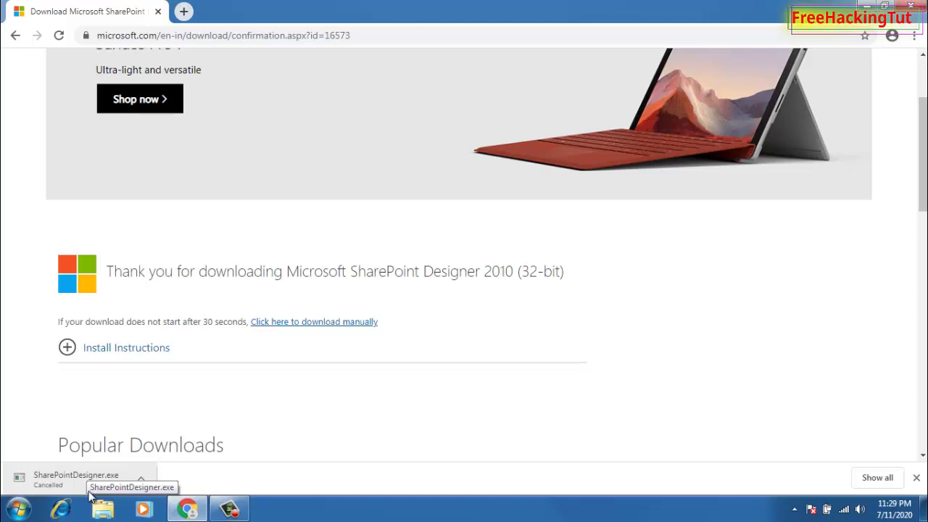
pyautogui.click(910, 6)
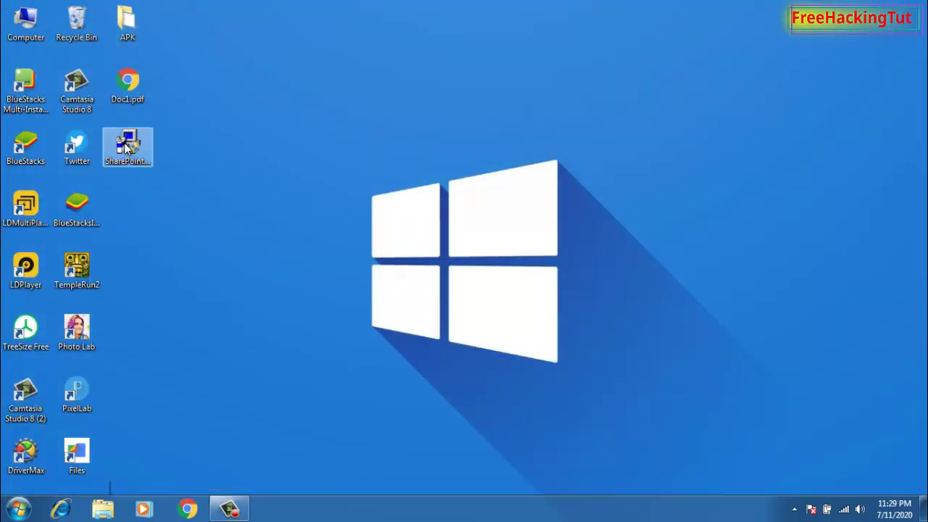
# Launch the SharePointDesigner.exe installer from the desktop.
pyautogui.click(126, 146)
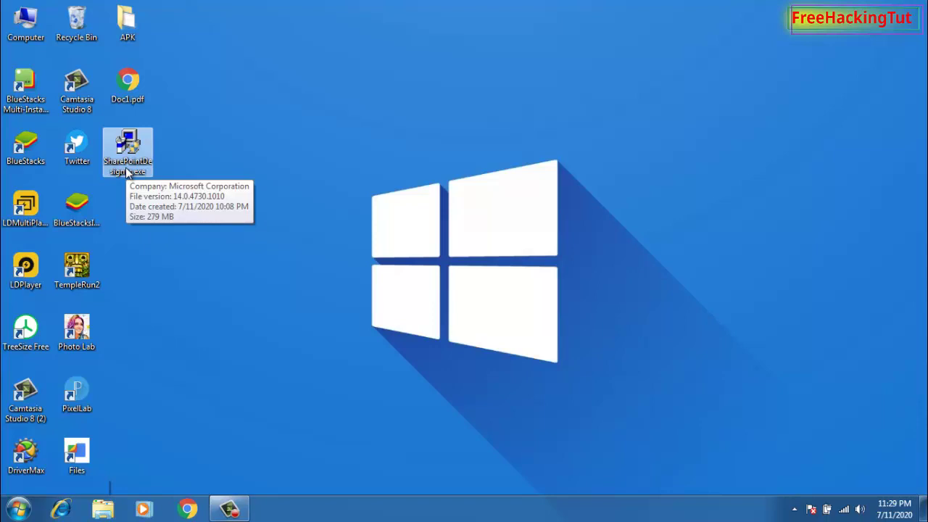
pyautogui.doubleClick(127, 145)
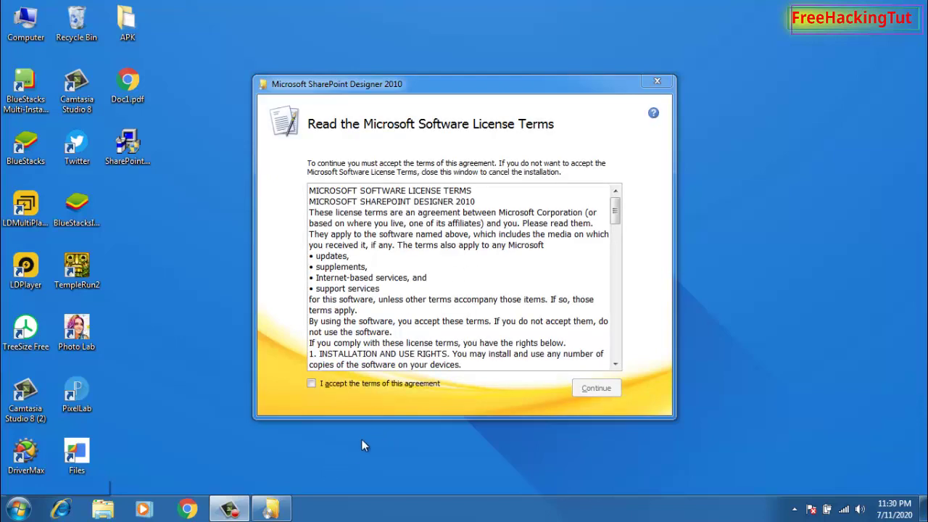
# Accept the license terms and choose a customized installation.
pyautogui.click(354, 384)
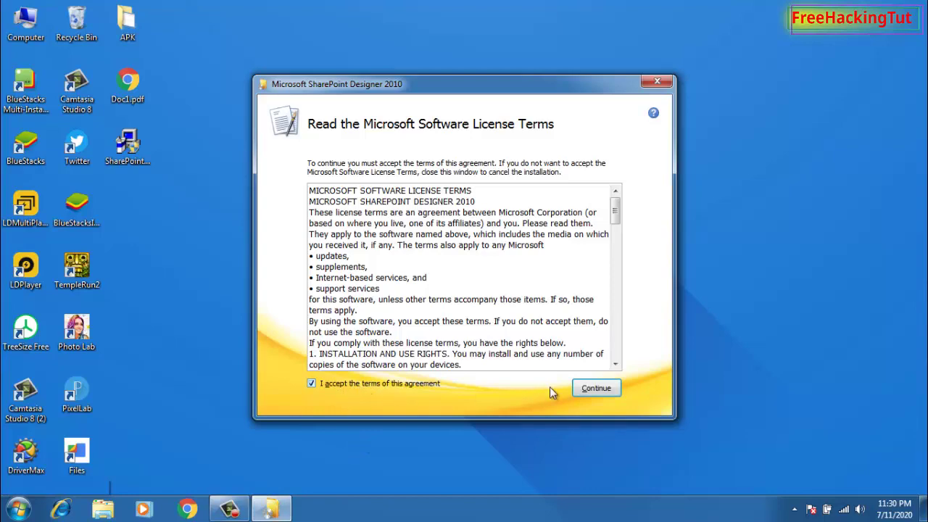
pyautogui.click(595, 388)
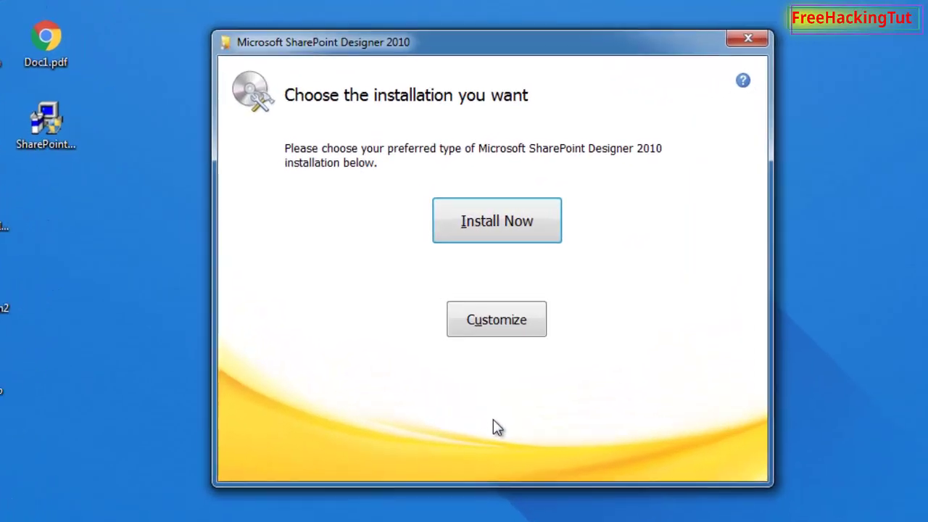
pyautogui.click(503, 333)
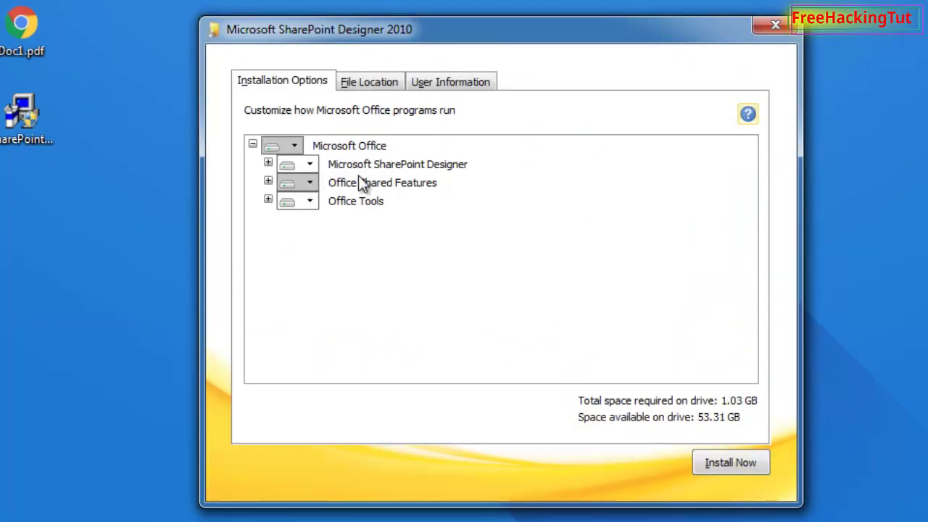
# Set Microsoft SharePoint Designer to Not Available.
pyautogui.click(298, 145)
pyautogui.click(300, 147)
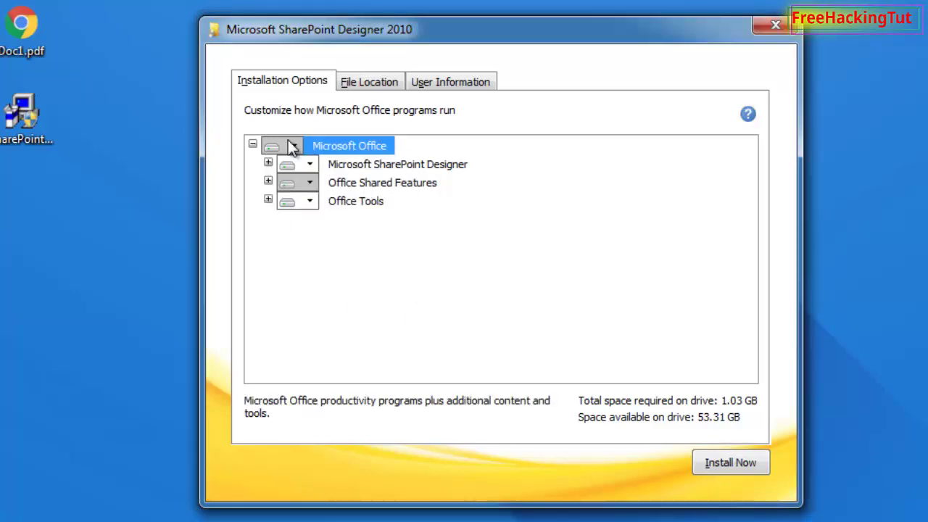
pyautogui.press('Down')
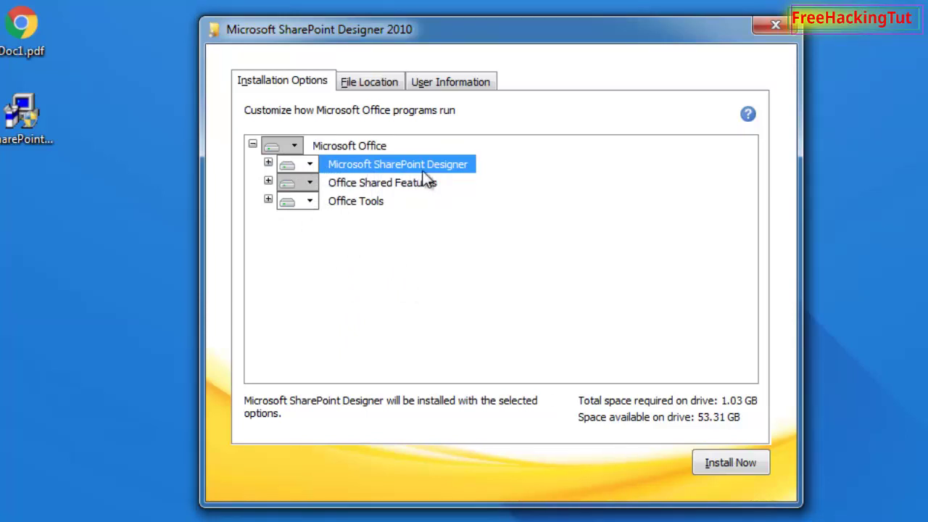
pyautogui.click(311, 166)
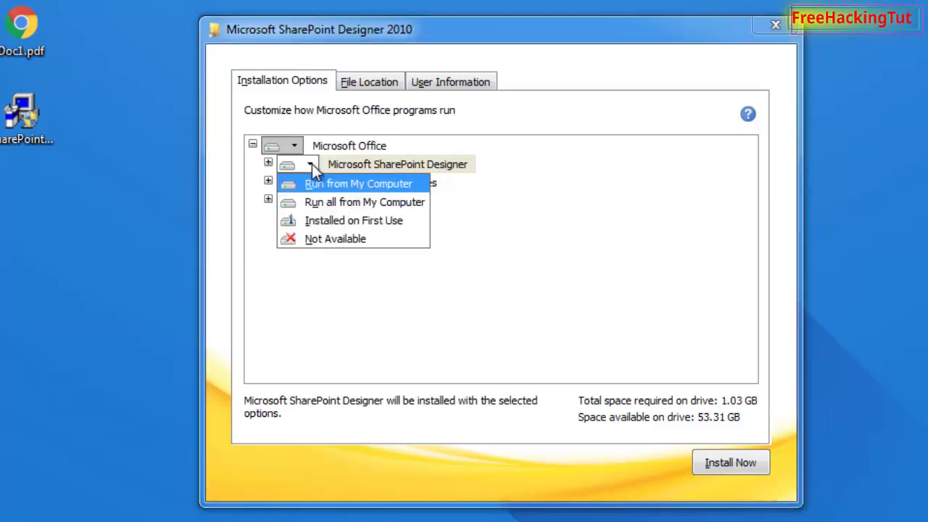
pyautogui.click(338, 239)
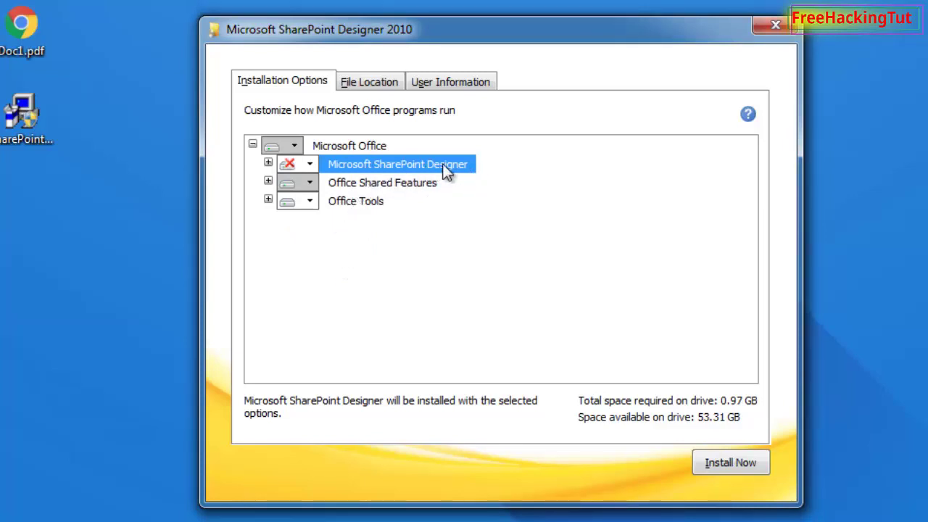
# Set Office Shared Features to Not Available, dropping required space to 897 MB.
pyautogui.click(309, 183)
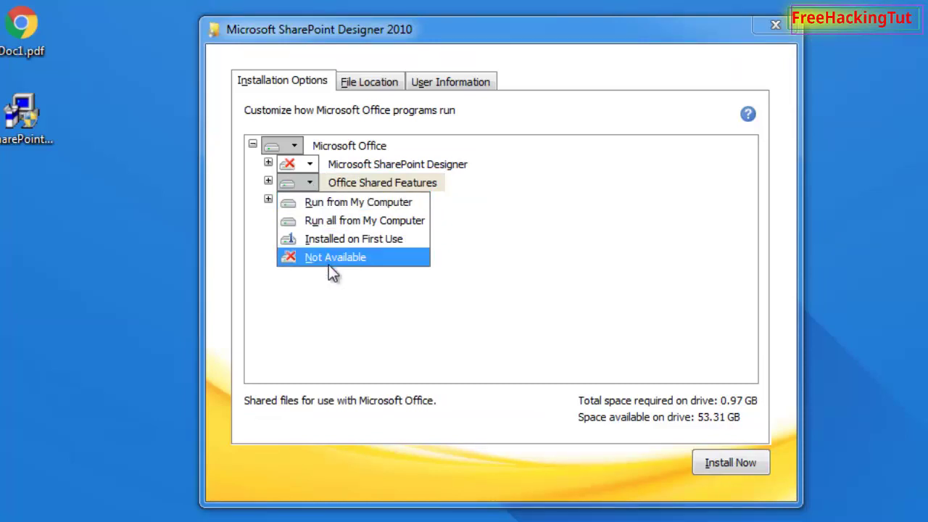
pyautogui.click(400, 313)
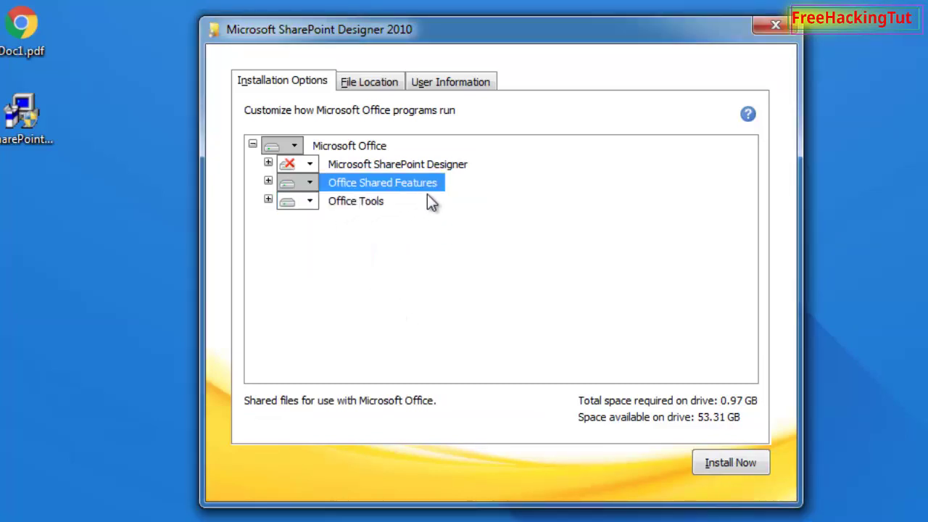
pyautogui.click(311, 183)
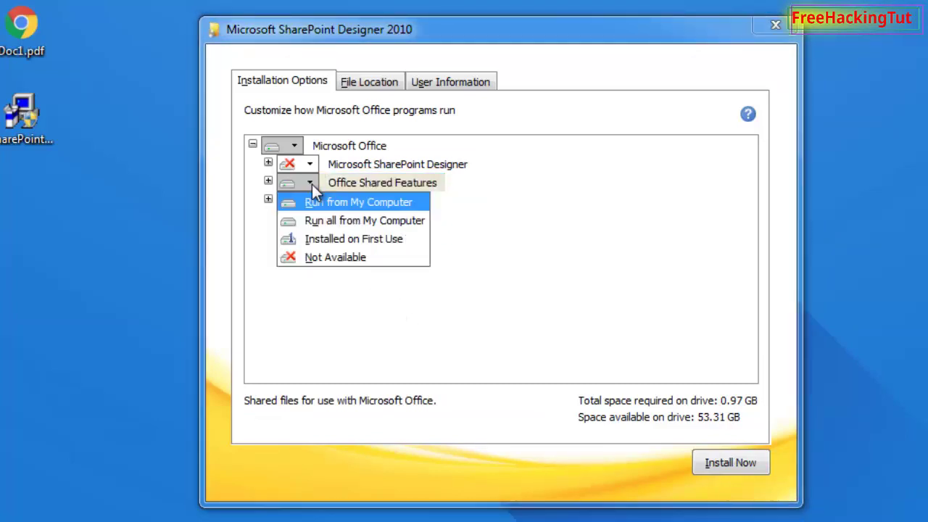
pyautogui.click(336, 258)
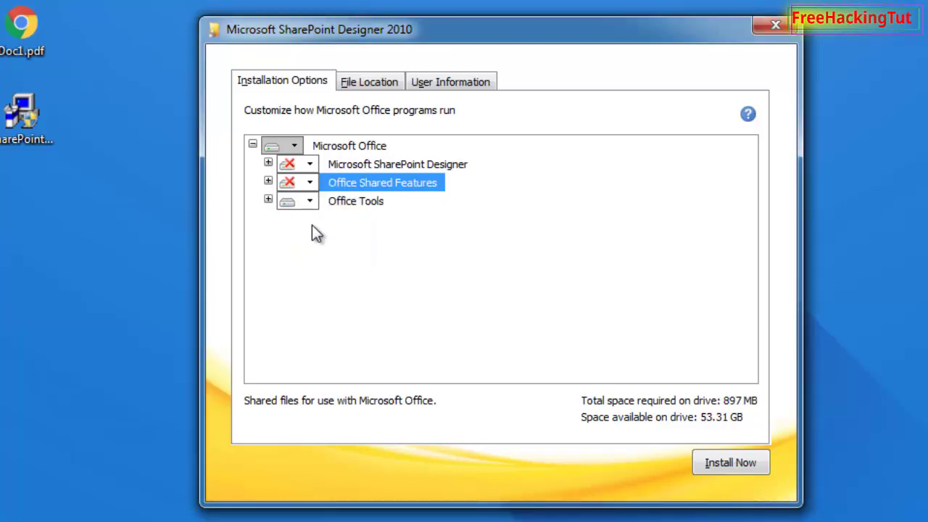
# Expand Office Tools and set it and all its sub-features to Not Available.
pyautogui.click(269, 199)
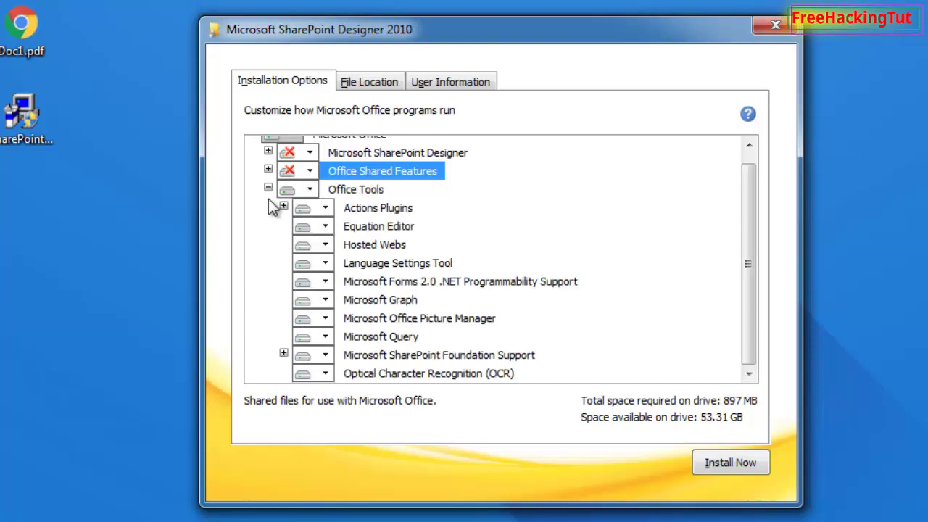
pyautogui.click(310, 189)
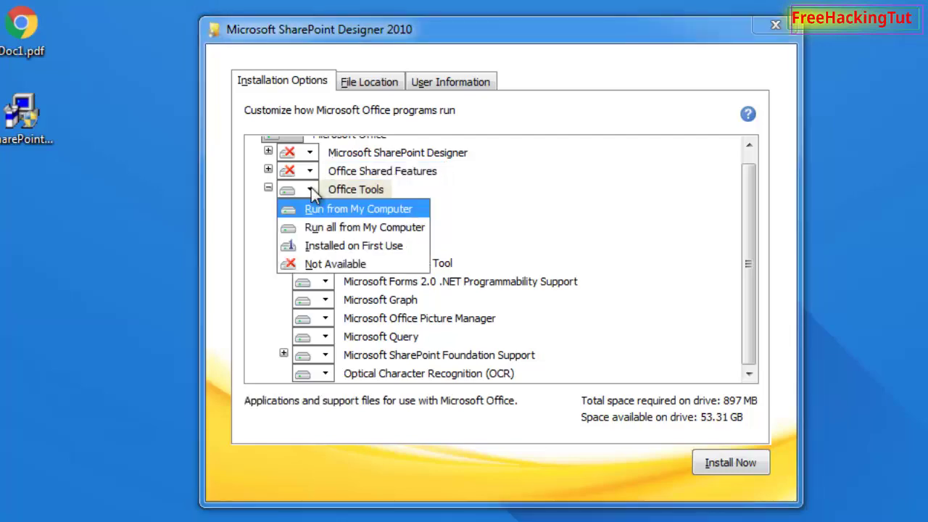
pyautogui.click(329, 263)
pyautogui.click(731, 68)
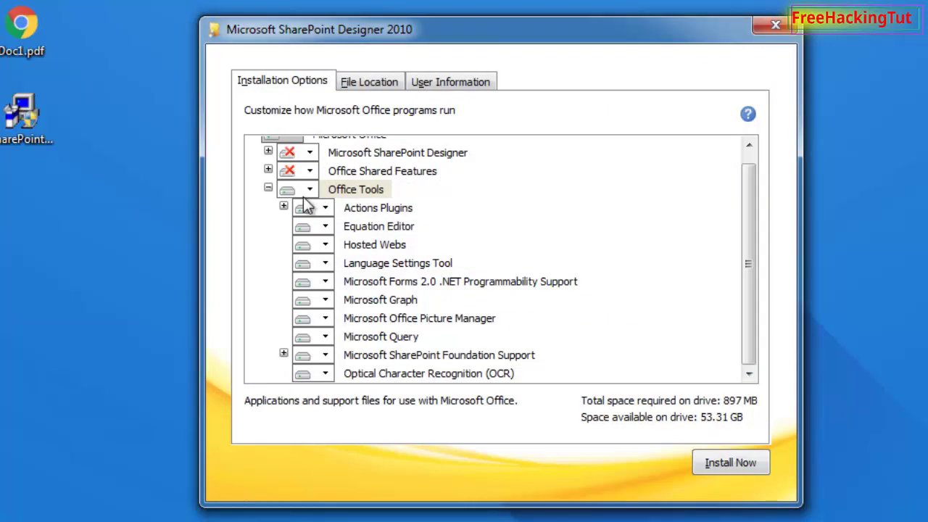
pyautogui.click(311, 191)
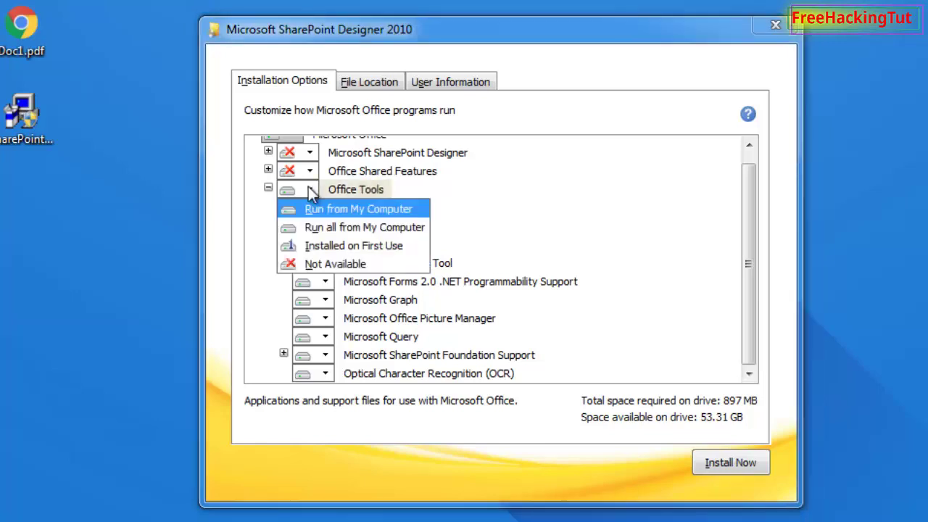
pyautogui.click(320, 262)
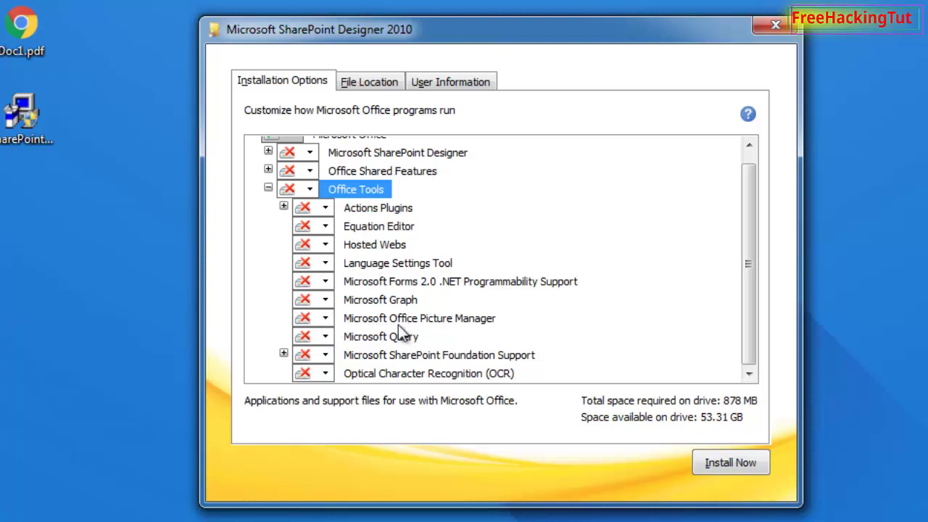
# Set Microsoft Office Picture Manager to Run from My Computer and start installing.
pyautogui.click(326, 319)
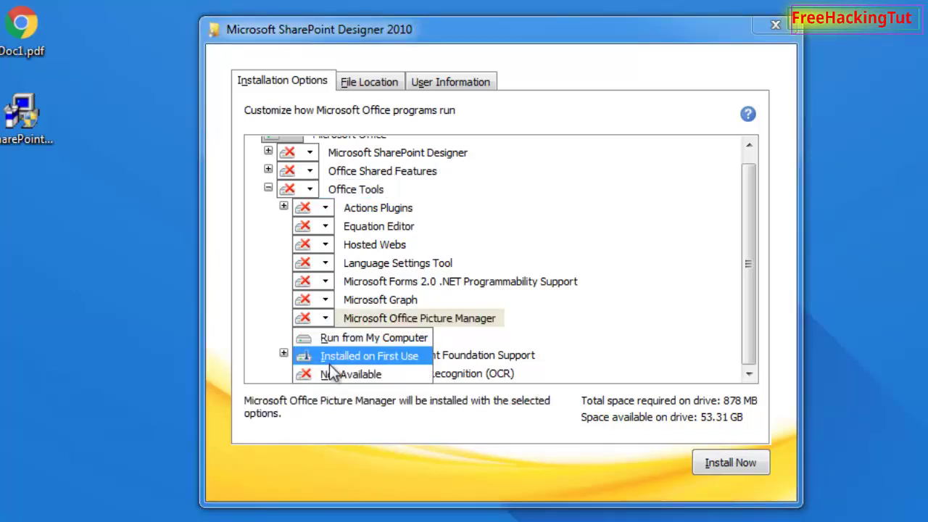
pyautogui.click(337, 339)
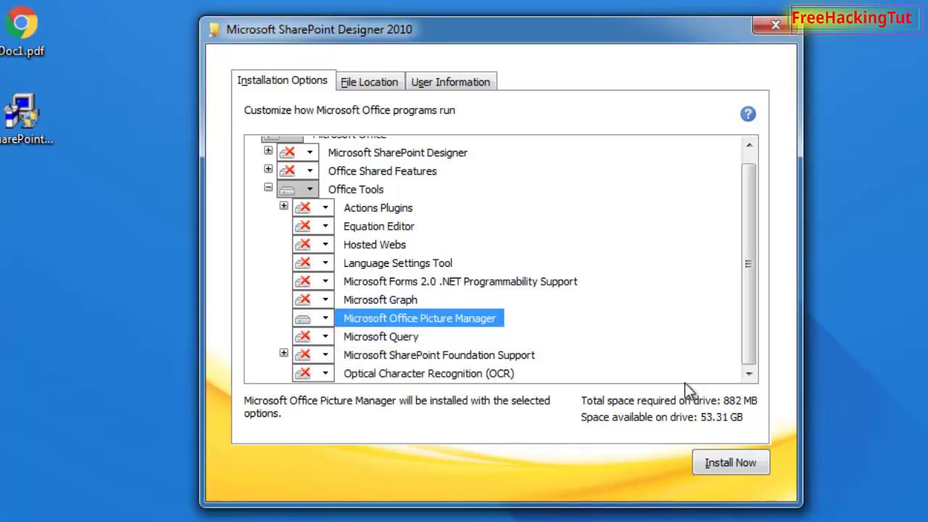
pyautogui.click(729, 463)
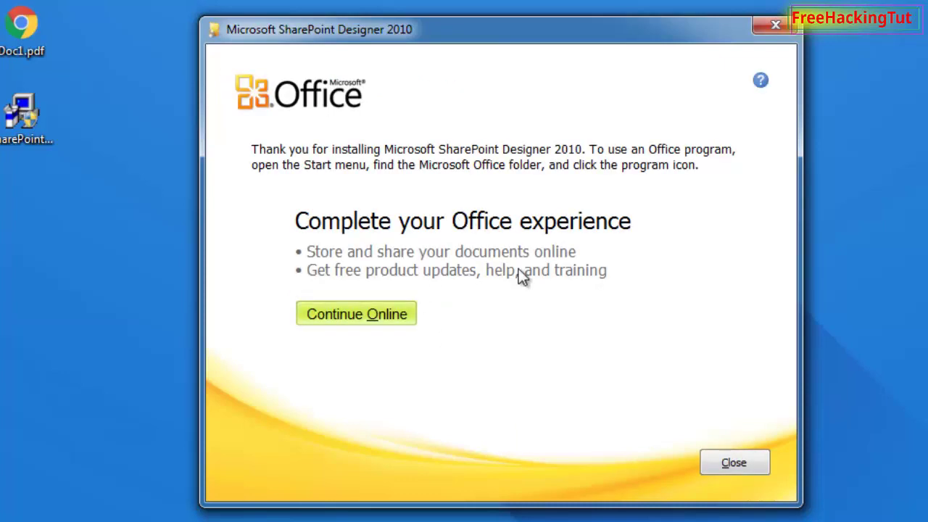
# Close the finished installer and decline the reboot prompt.
pyautogui.click(734, 464)
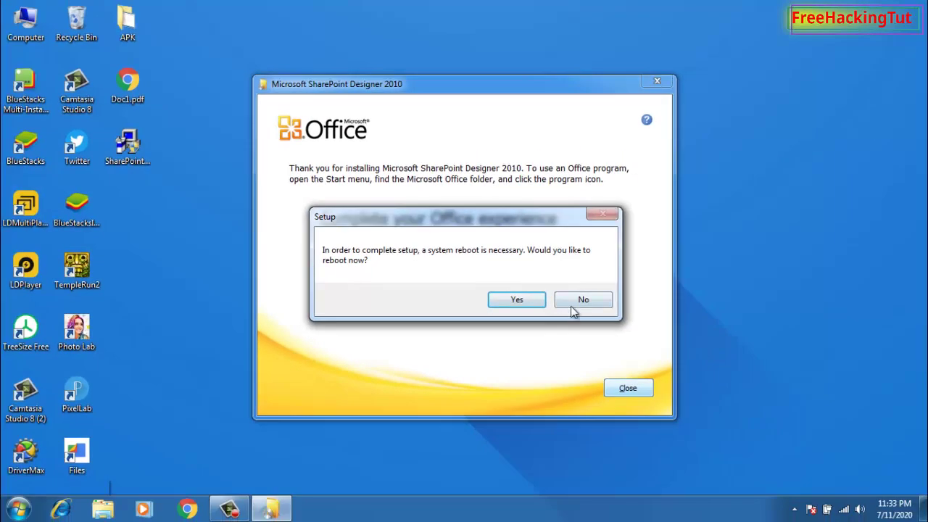
pyautogui.click(578, 301)
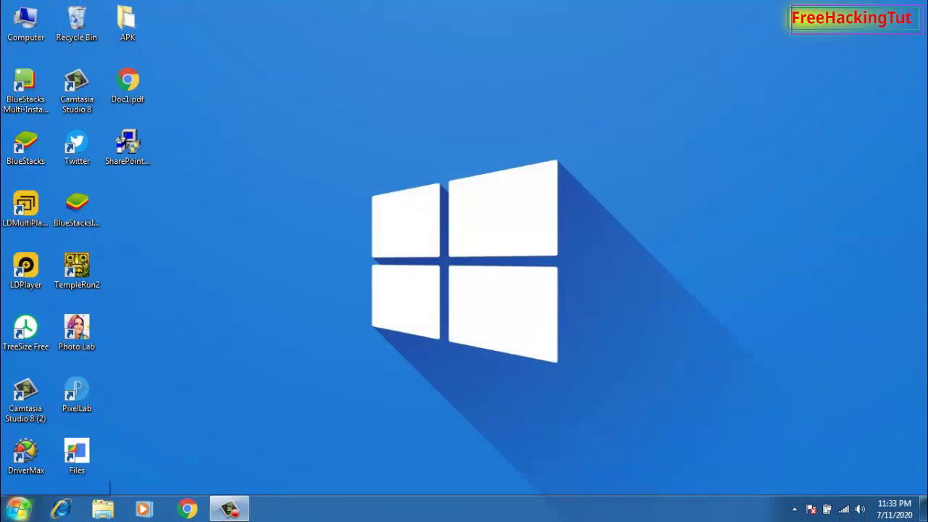
# Launch Picture Manager from the Microsoft Office 2010 Tools Start folder, choosing Don't make changes.
pyautogui.click(17, 508)
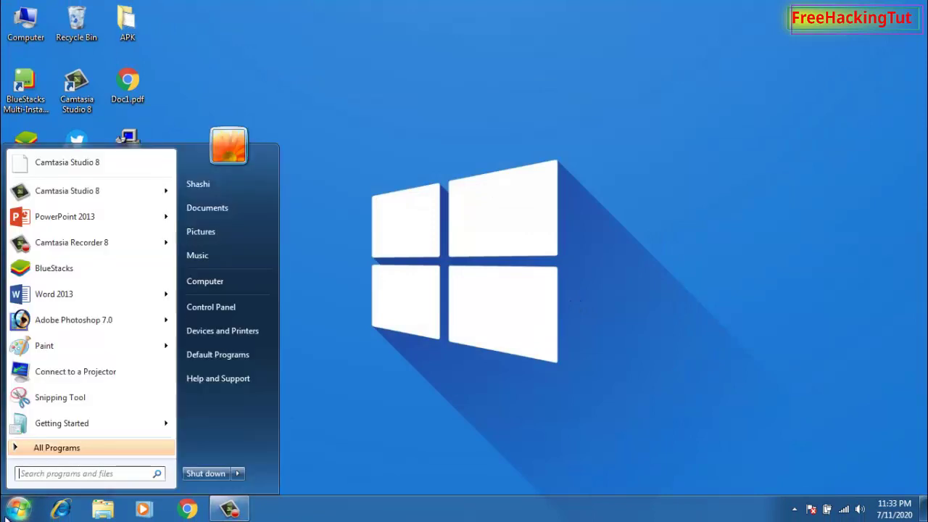
pyautogui.click(61, 447)
pyautogui.scroll(-4, 120, 341)
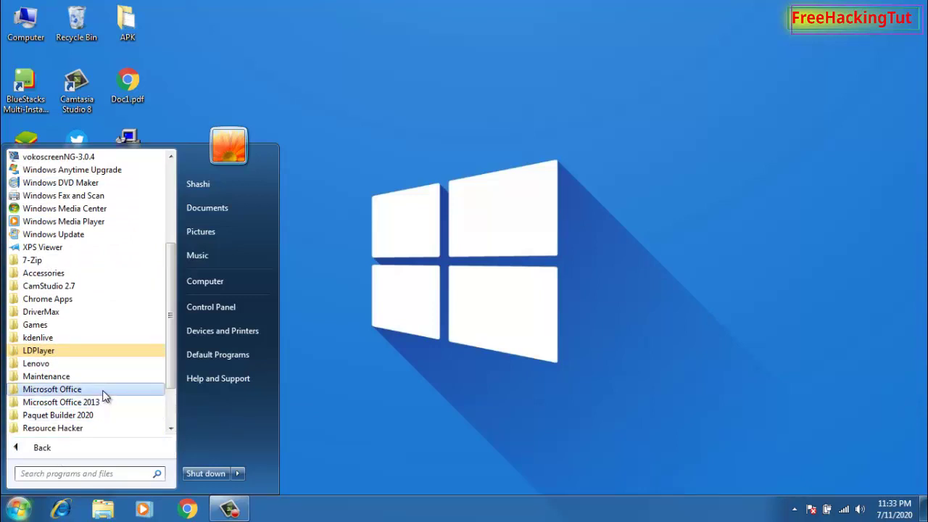
pyautogui.click(102, 392)
pyautogui.scroll(-2, 103, 389)
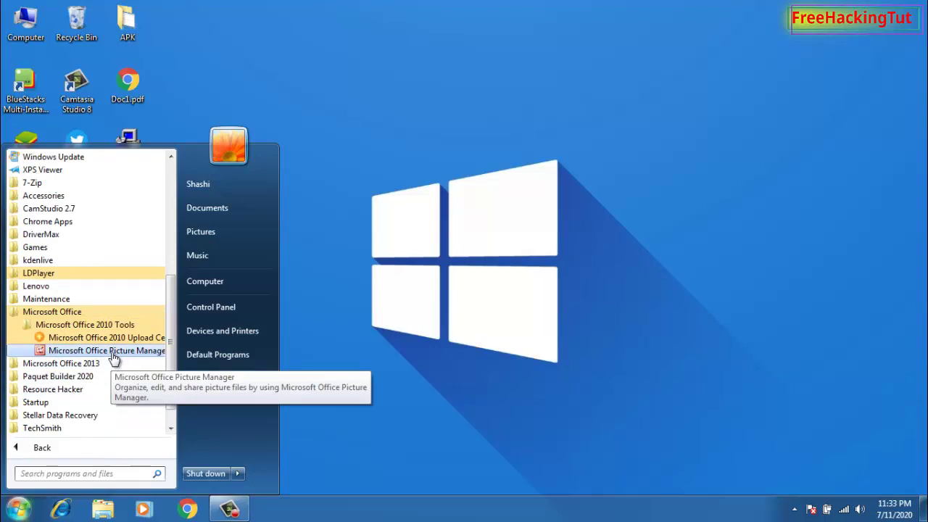
pyautogui.click(108, 351)
pyautogui.click(258, 298)
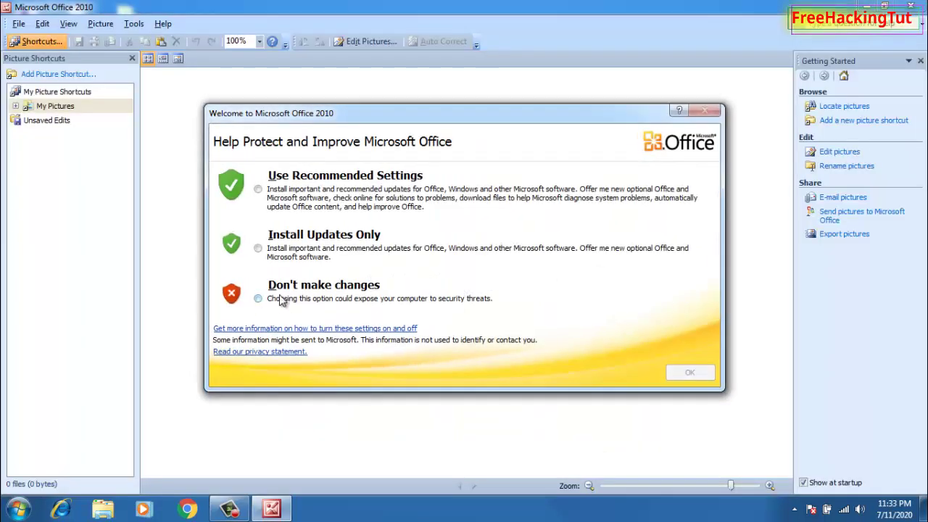
# Confirm the welcome dialog and minimize Picture Manager to the taskbar.
pyautogui.press('Return')
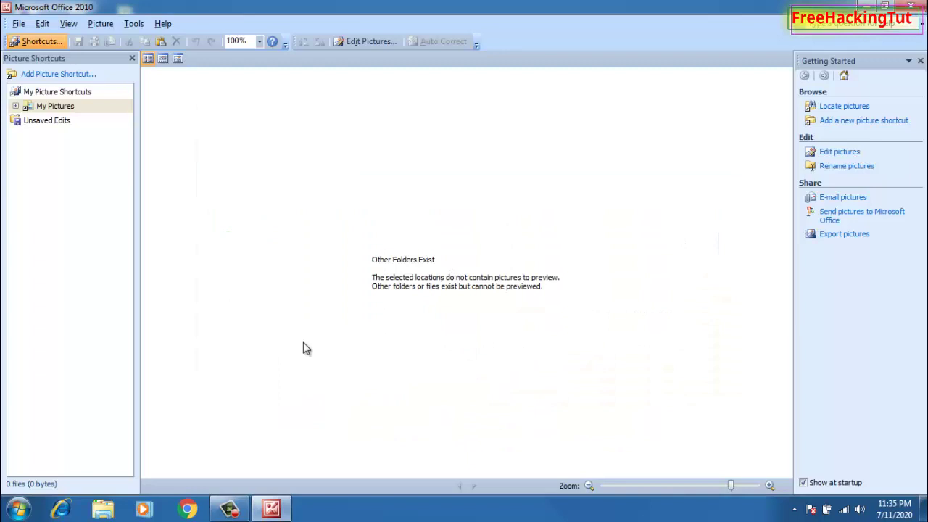
pyautogui.click(17, 509)
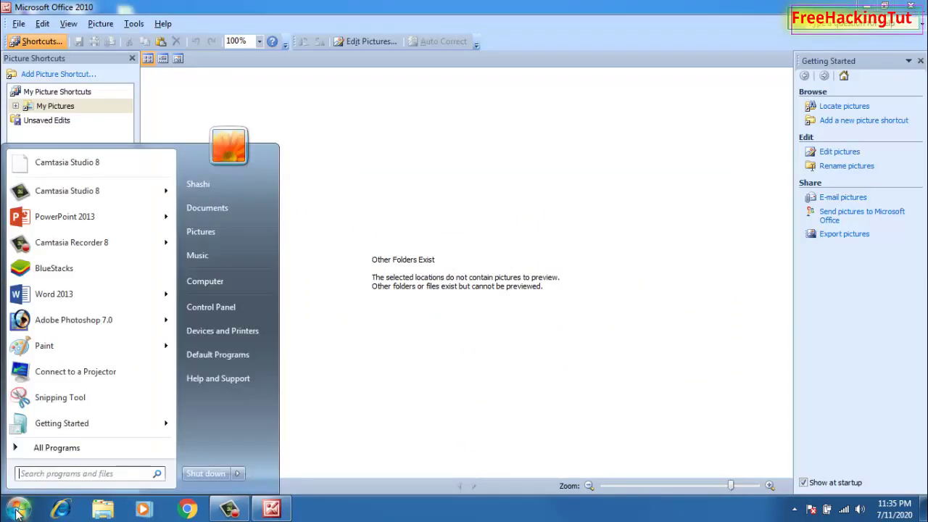
pyautogui.click(465, 429)
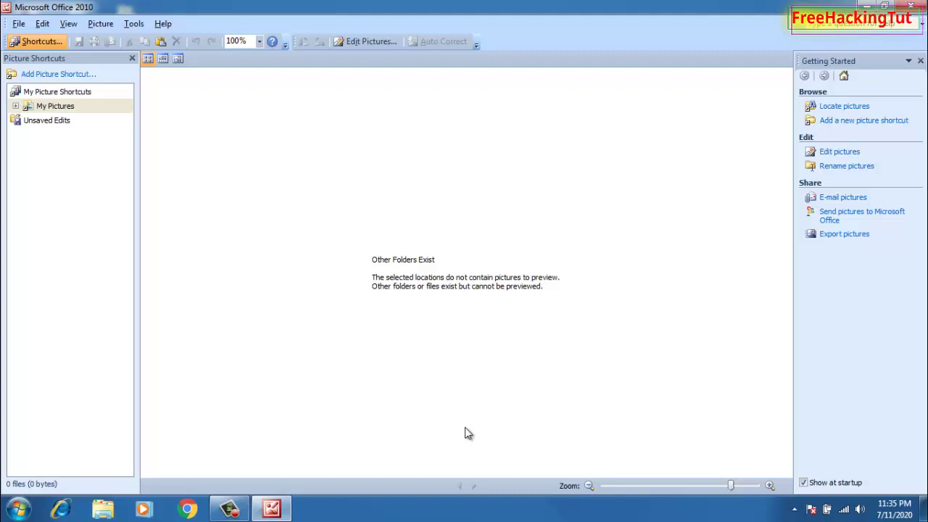
pyautogui.click(866, 7)
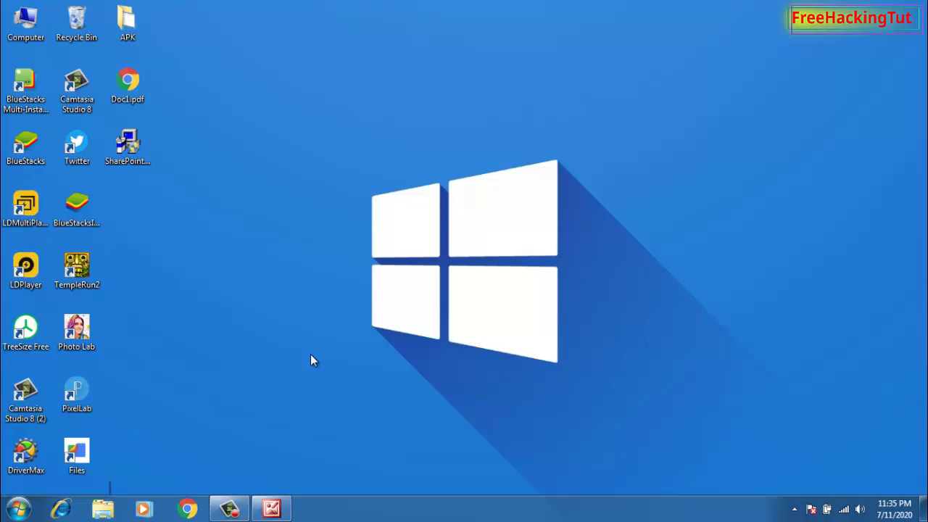
pyautogui.hotkey('alt', 'Tab')
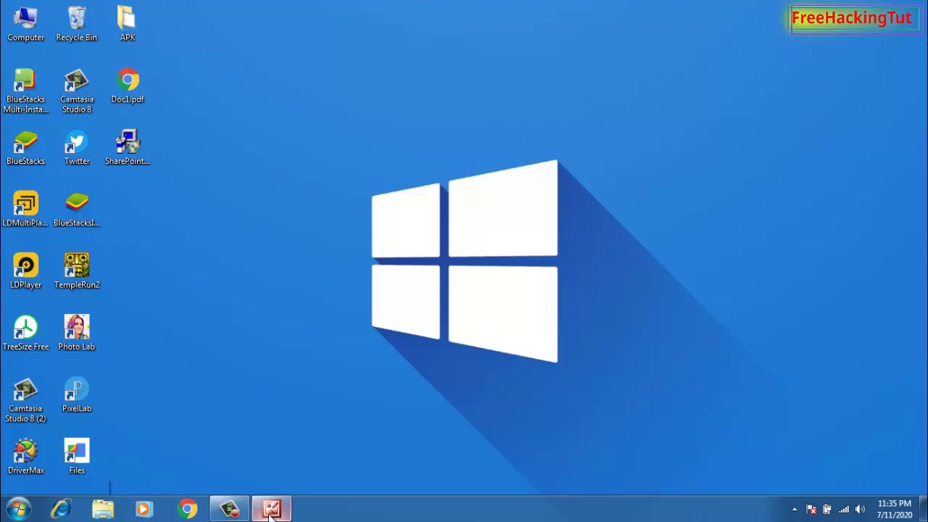